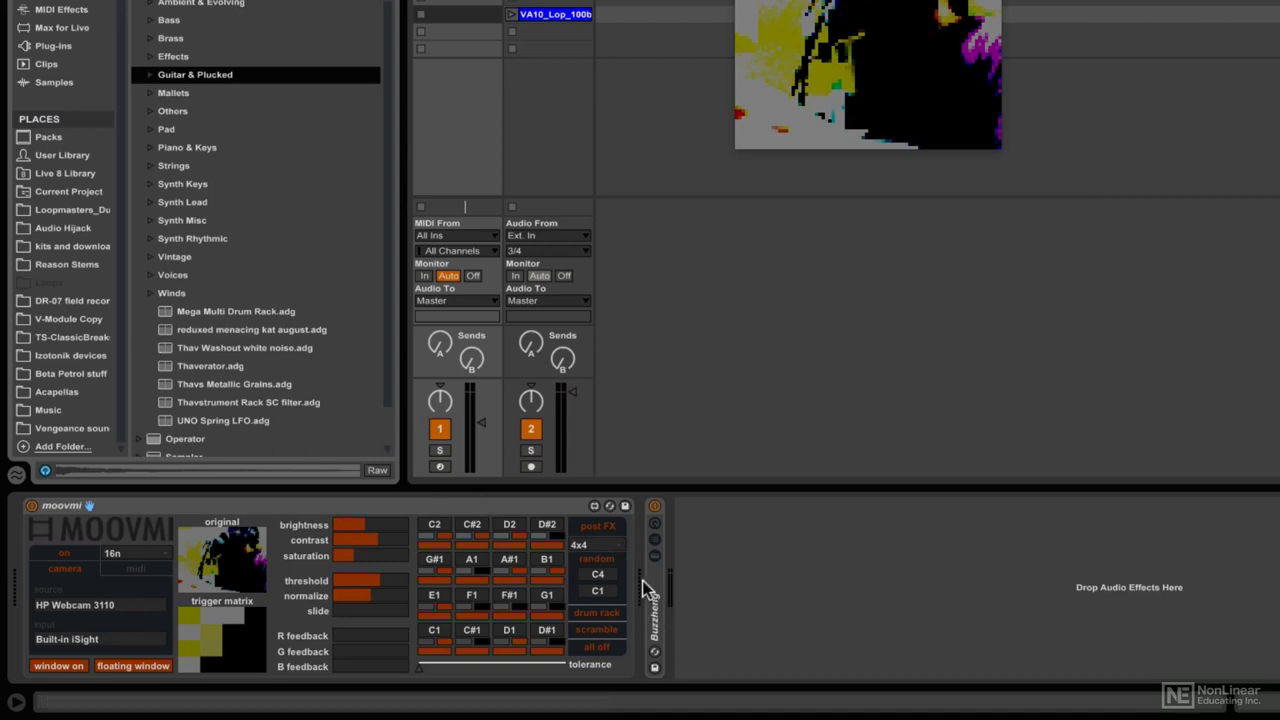
Step: Browse MIDI Effects > Scale presets and select Gipsy Scale.adv
{"action": "left_click", "coordinate": [40, 10]}
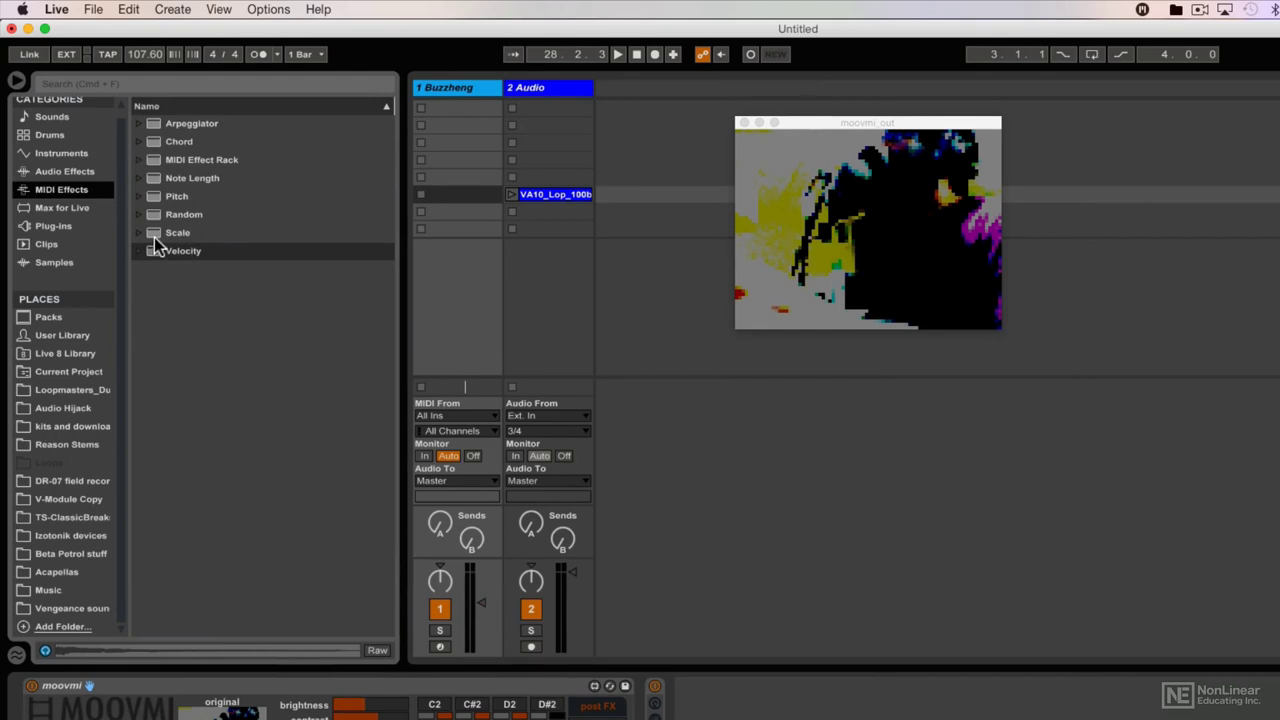
{"action": "left_click", "coordinate": [151, 236]}
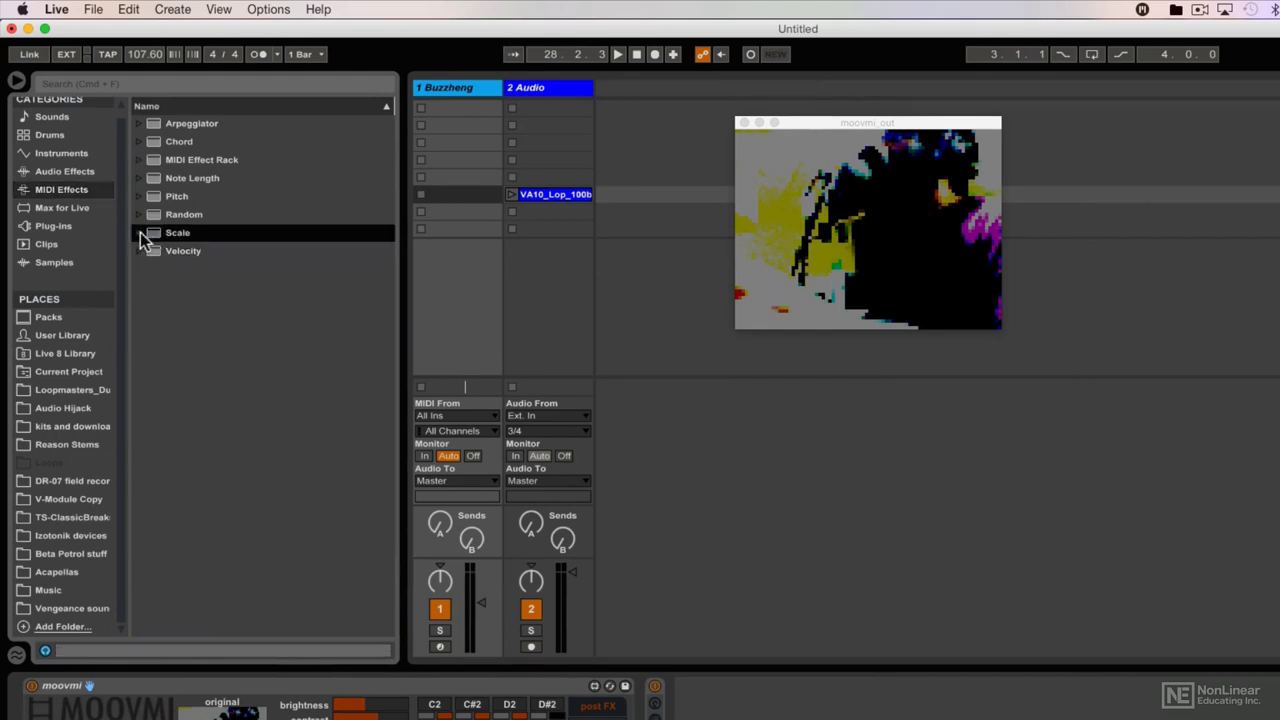
{"action": "left_click", "coordinate": [141, 233]}
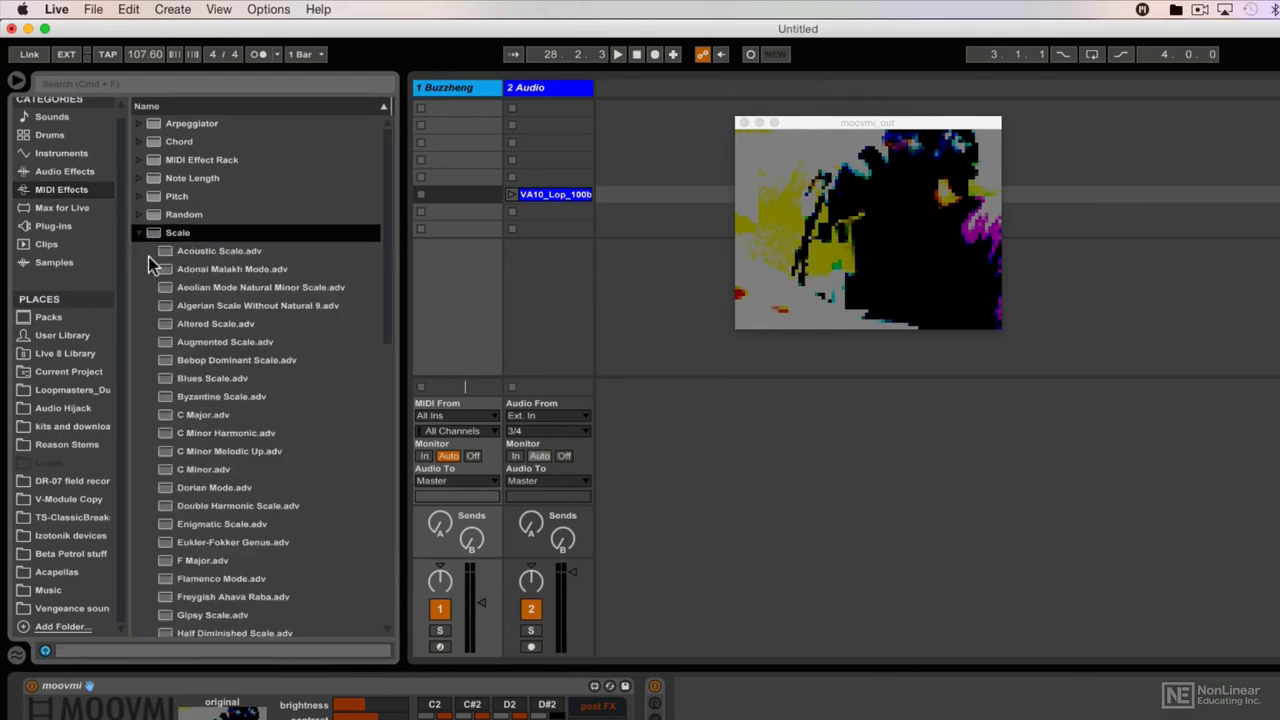
{"action": "scroll", "coordinate": [173, 285], "scroll_direction": "down", "scroll_amount": 3}
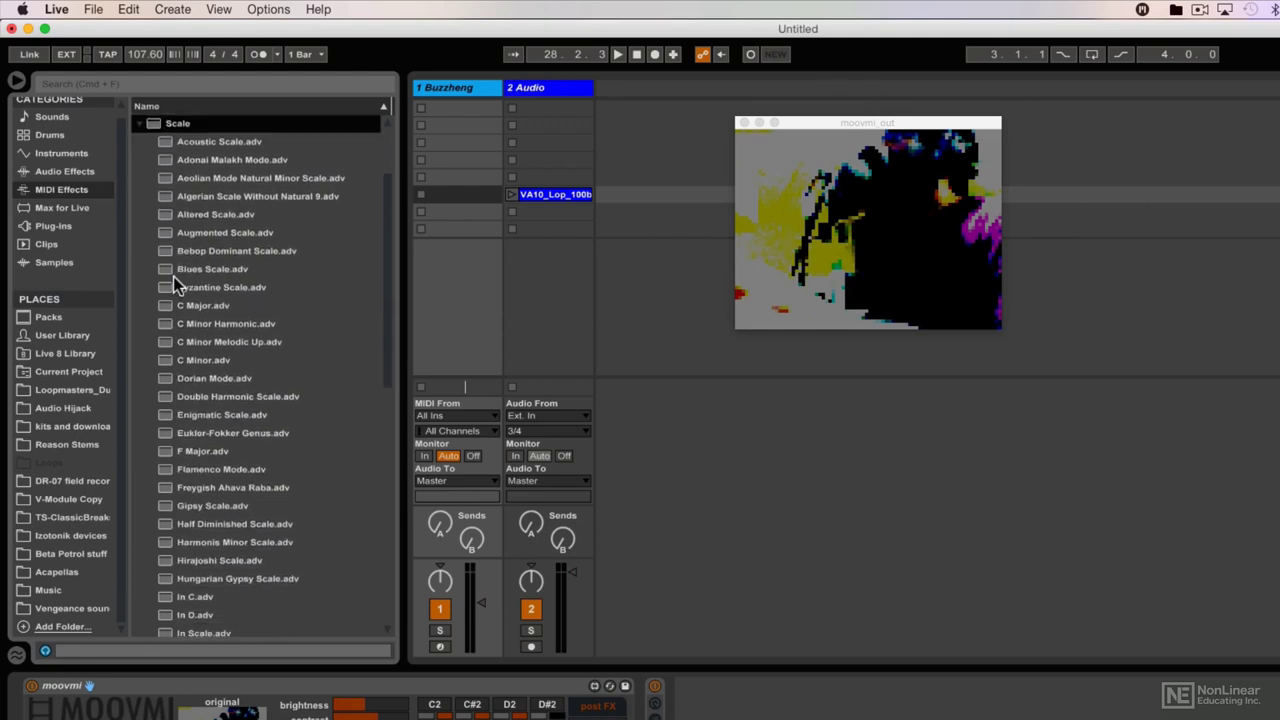
{"action": "scroll", "coordinate": [175, 285], "scroll_direction": "down", "scroll_amount": 2}
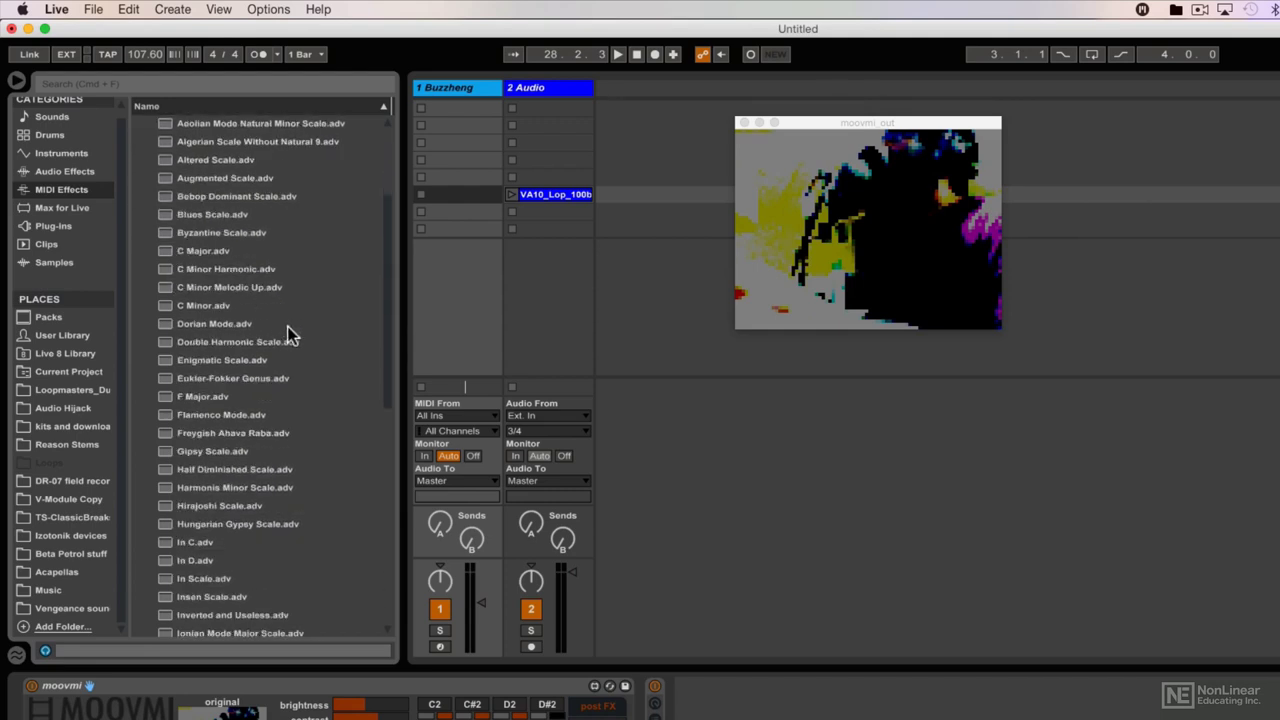
{"action": "left_click", "coordinate": [190, 452]}
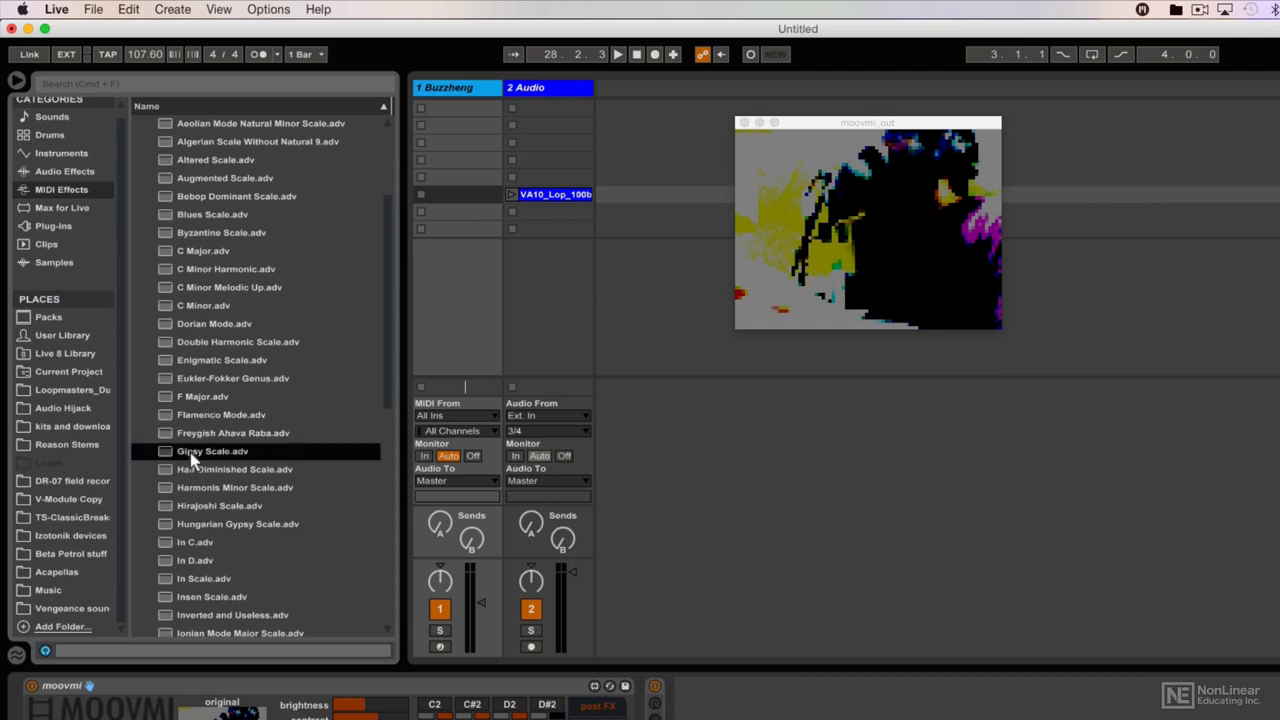
Step: Insert Gipsy Scale after moovmi on the Buzzheng track and adjust its Base note knob
{"action": "left_click_drag", "start_coordinate": [189, 452], "coordinate": [643, 719]}
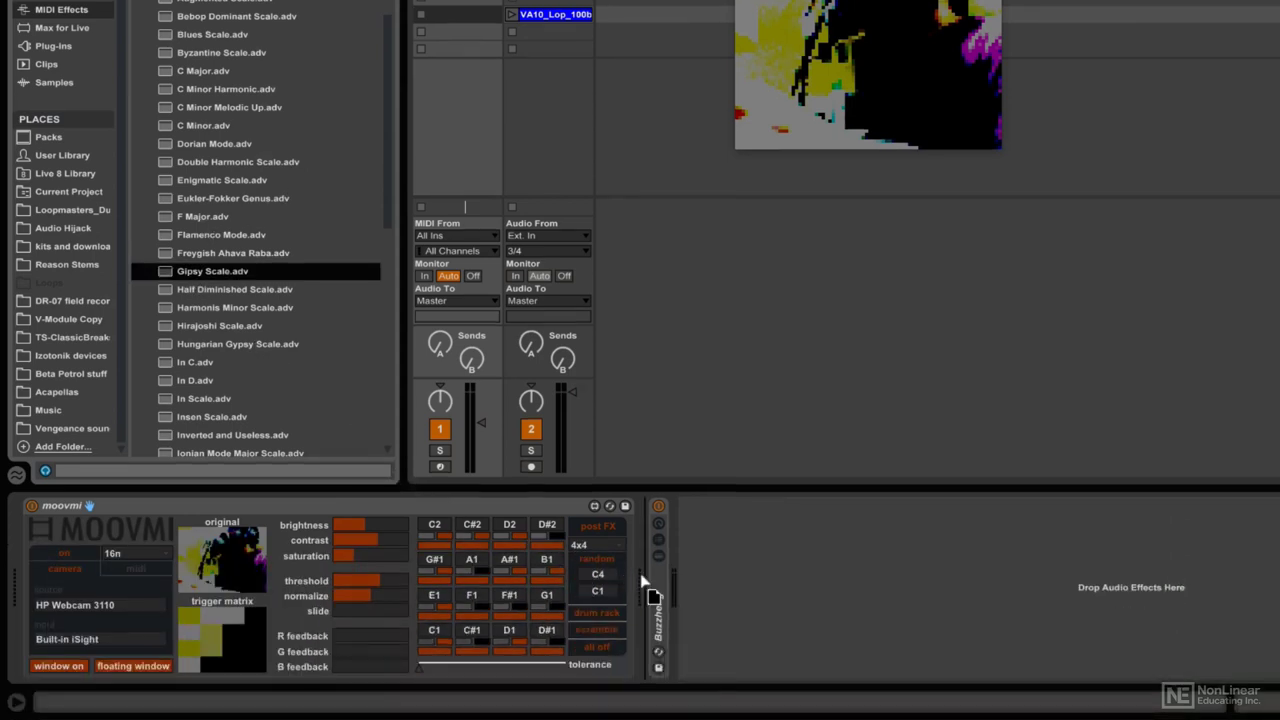
{"action": "left_click_drag", "start_coordinate": [643, 578], "coordinate": [641, 577]}
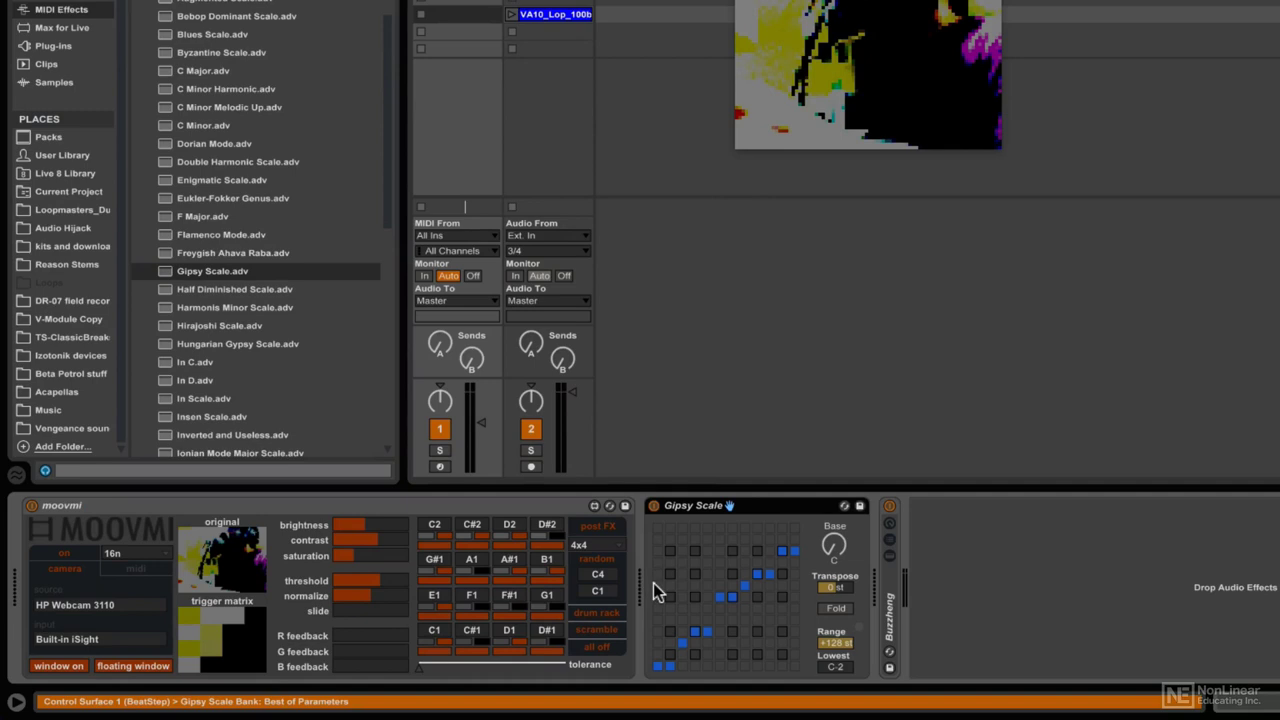
{"action": "left_click", "coordinate": [401, 505]}
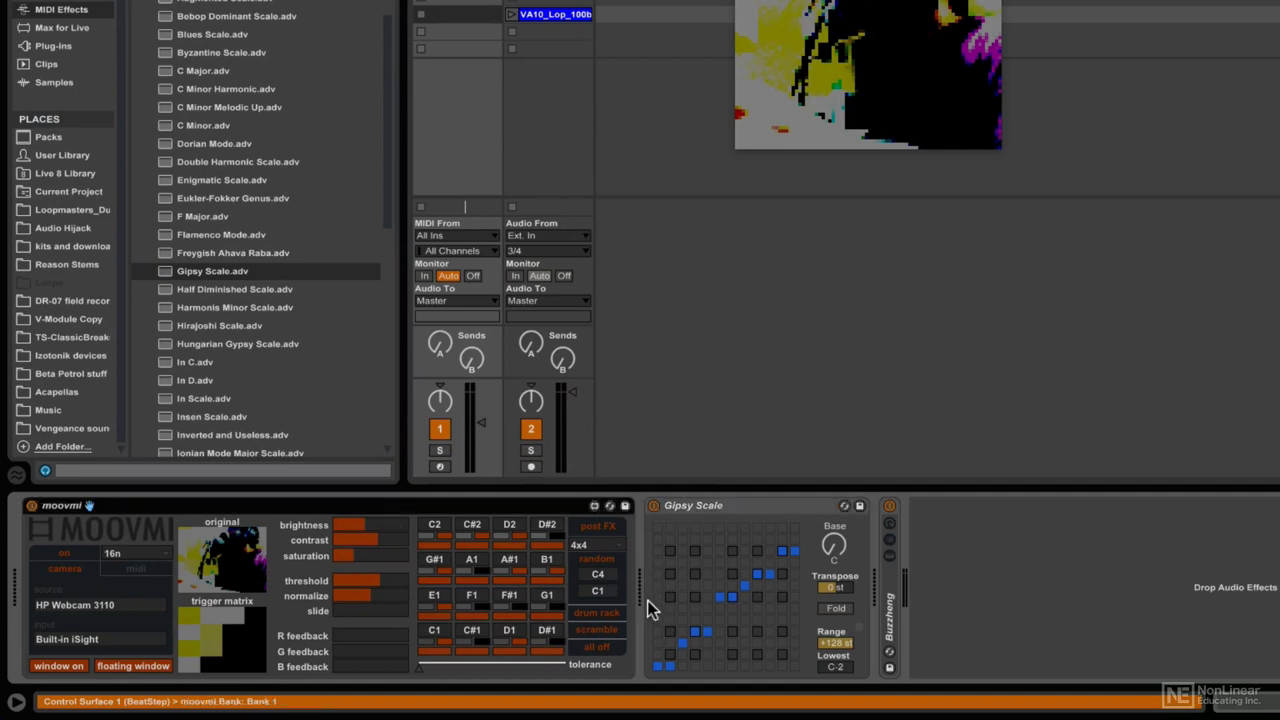
{"action": "left_click", "coordinate": [732, 507]}
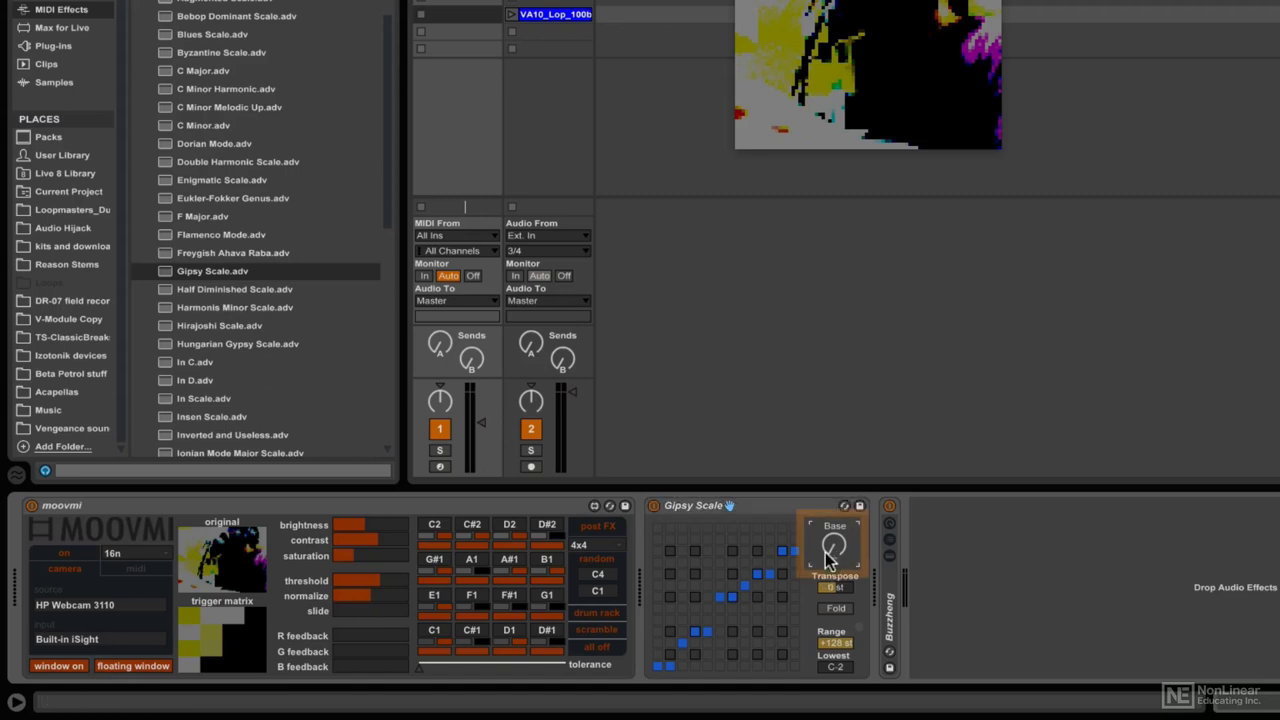
{"action": "mouse_move", "coordinate": [832, 556]}
{"action": "left_mouse_down"}
{"action": "mouse_move", "coordinate": [836, 520]}
{"action": "mouse_move", "coordinate": [830, 545]}
{"action": "left_mouse_up"}
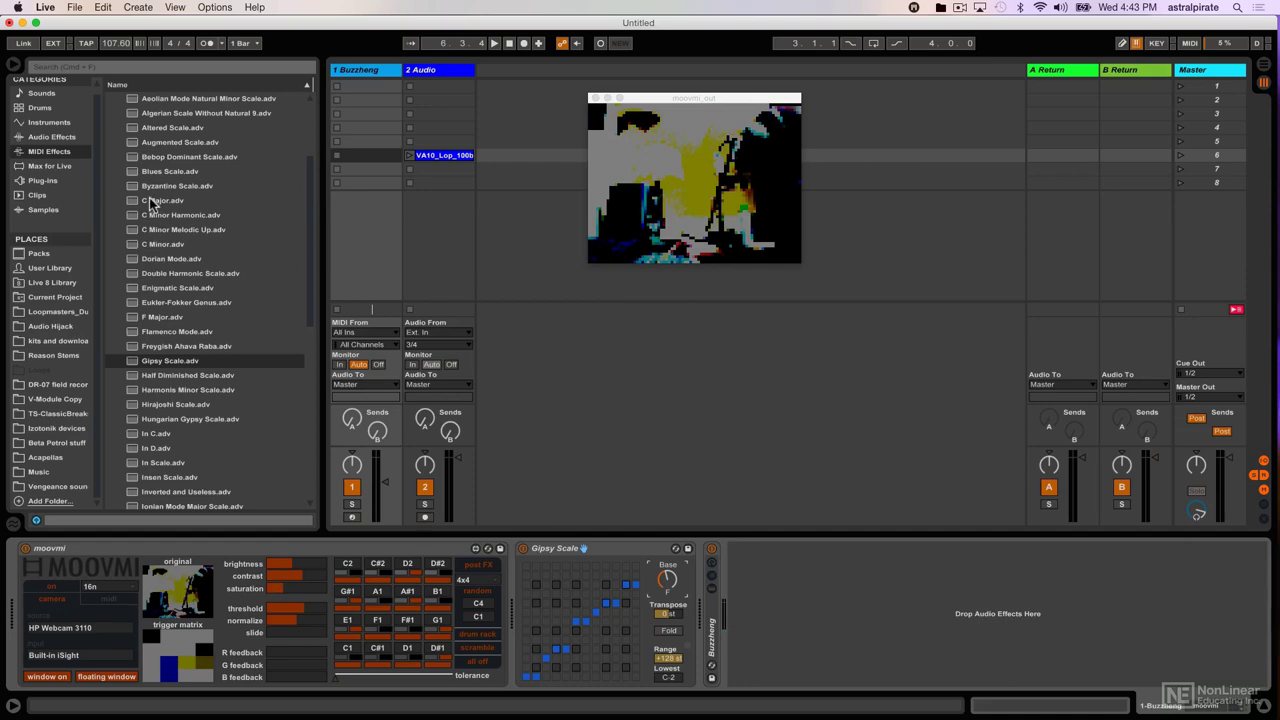
Step: Hot-swap the Gipsy Scale device for the C Minor.adv scale preset
{"action": "left_click", "coordinate": [675, 548]}
{"action": "scroll", "coordinate": [250, 496], "scroll_direction": "up", "scroll_amount": 3}
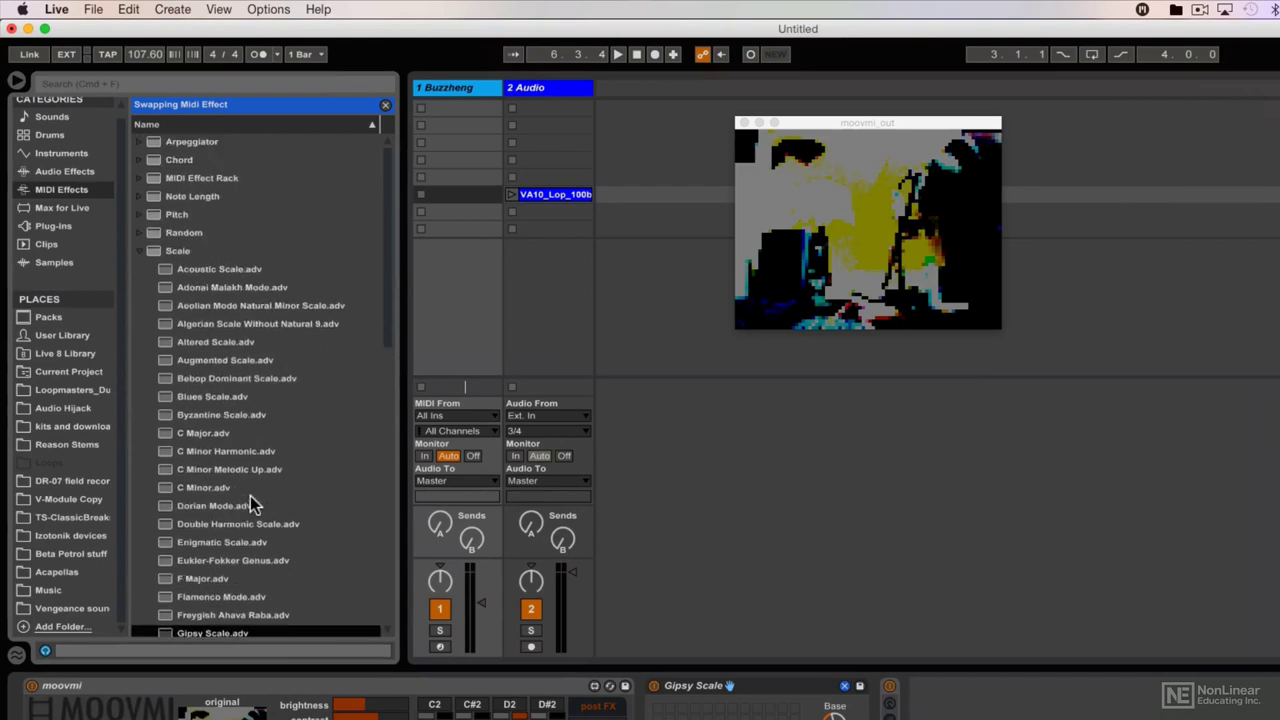
{"action": "scroll", "coordinate": [220, 435], "scroll_direction": "down", "scroll_amount": 2}
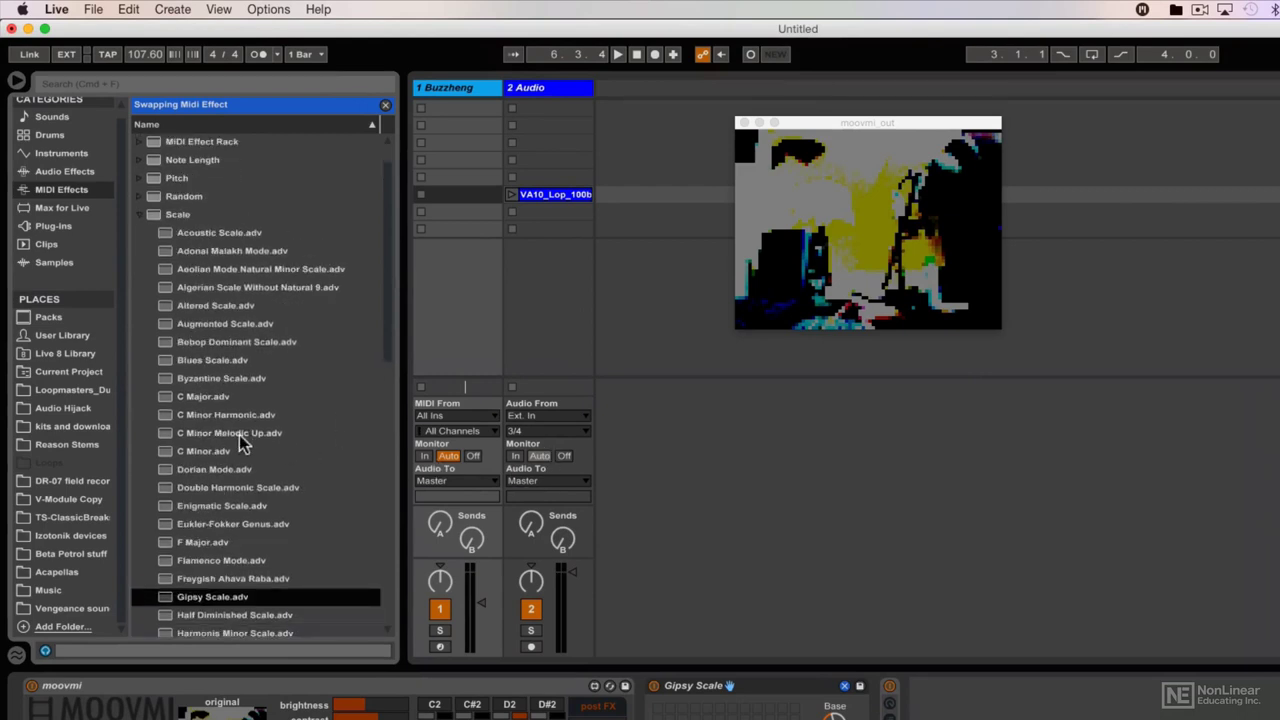
{"action": "left_click", "coordinate": [186, 452]}
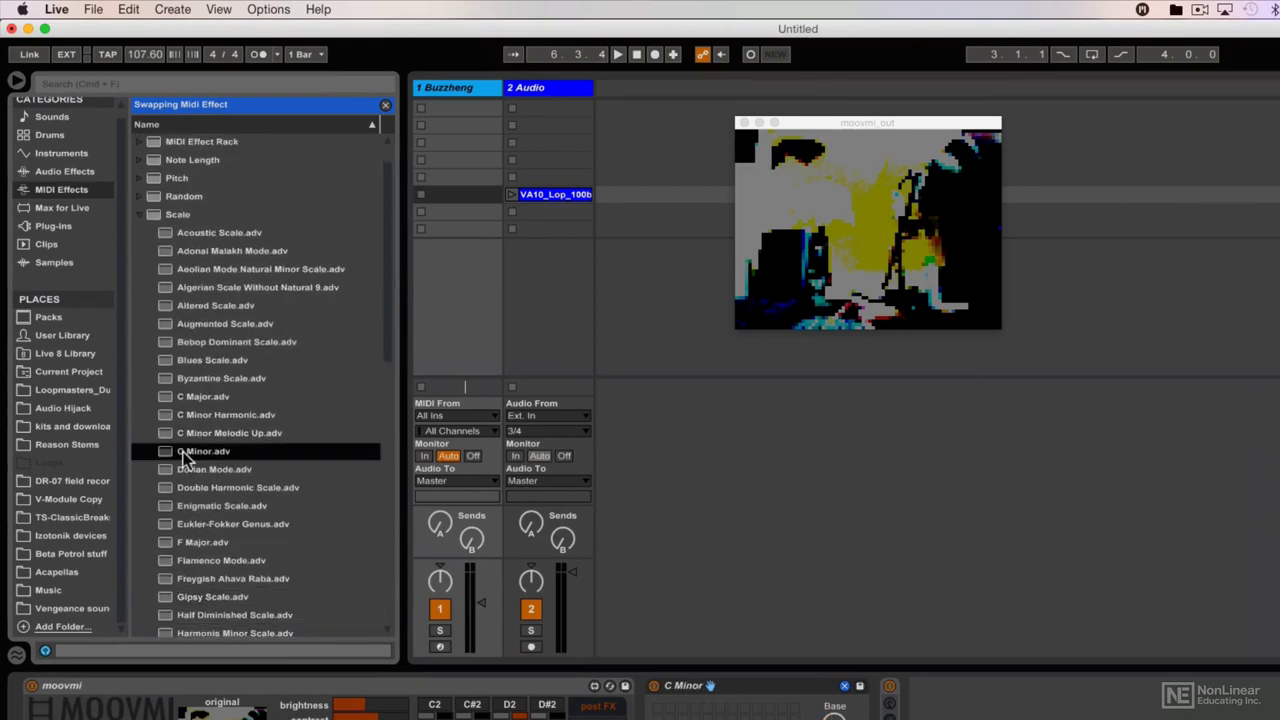
{"action": "left_click", "coordinate": [385, 104]}
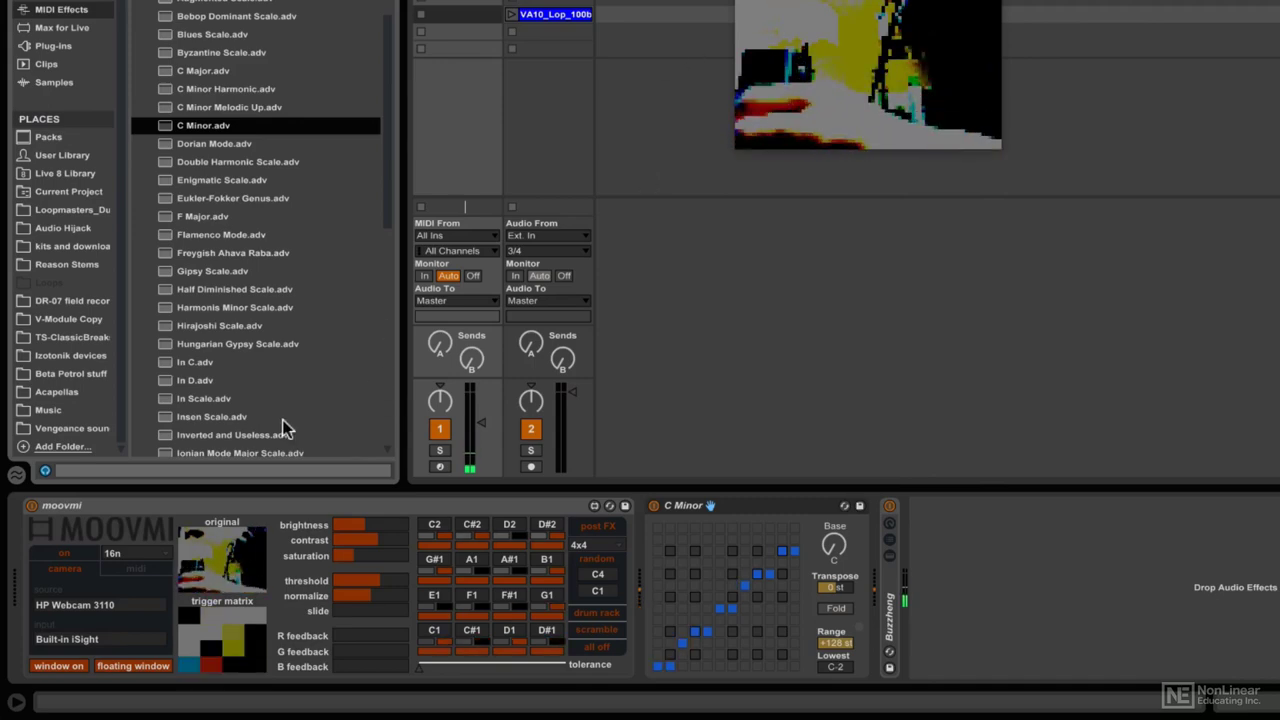
Step: Change moovmi's trigger rate from 16n to 8n
{"action": "left_click", "coordinate": [119, 555]}
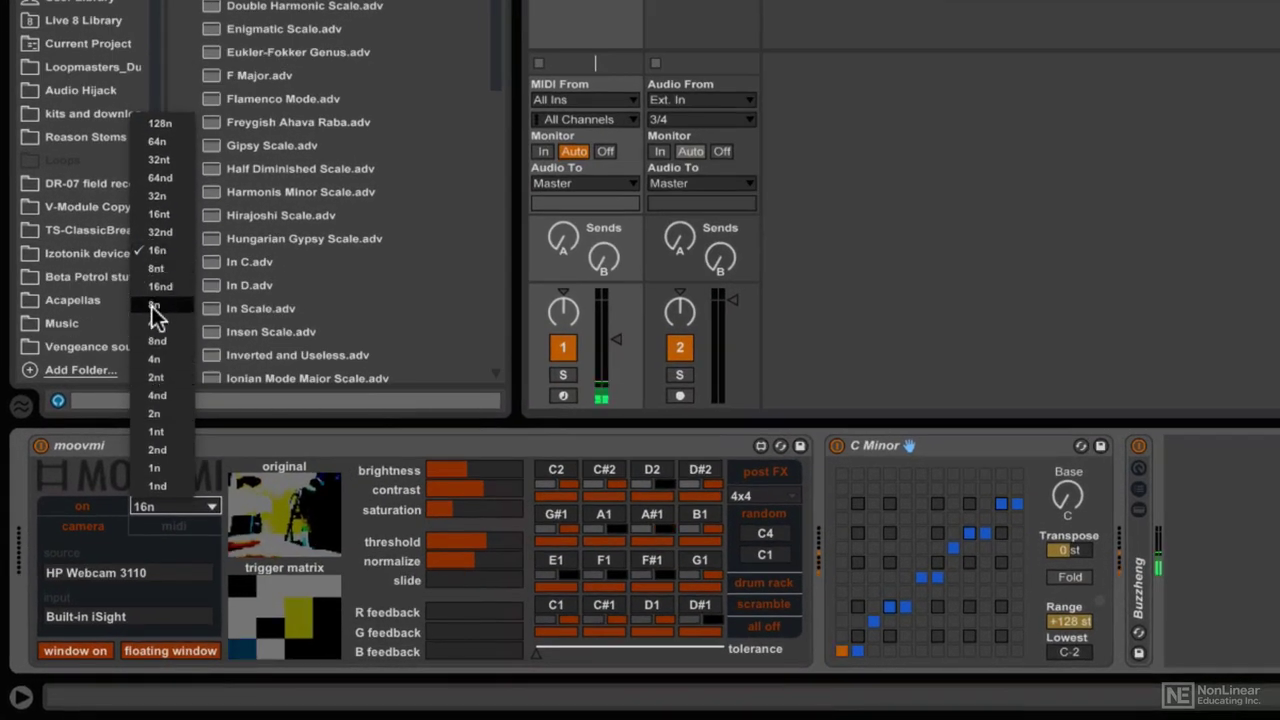
{"action": "left_click", "coordinate": [151, 306]}
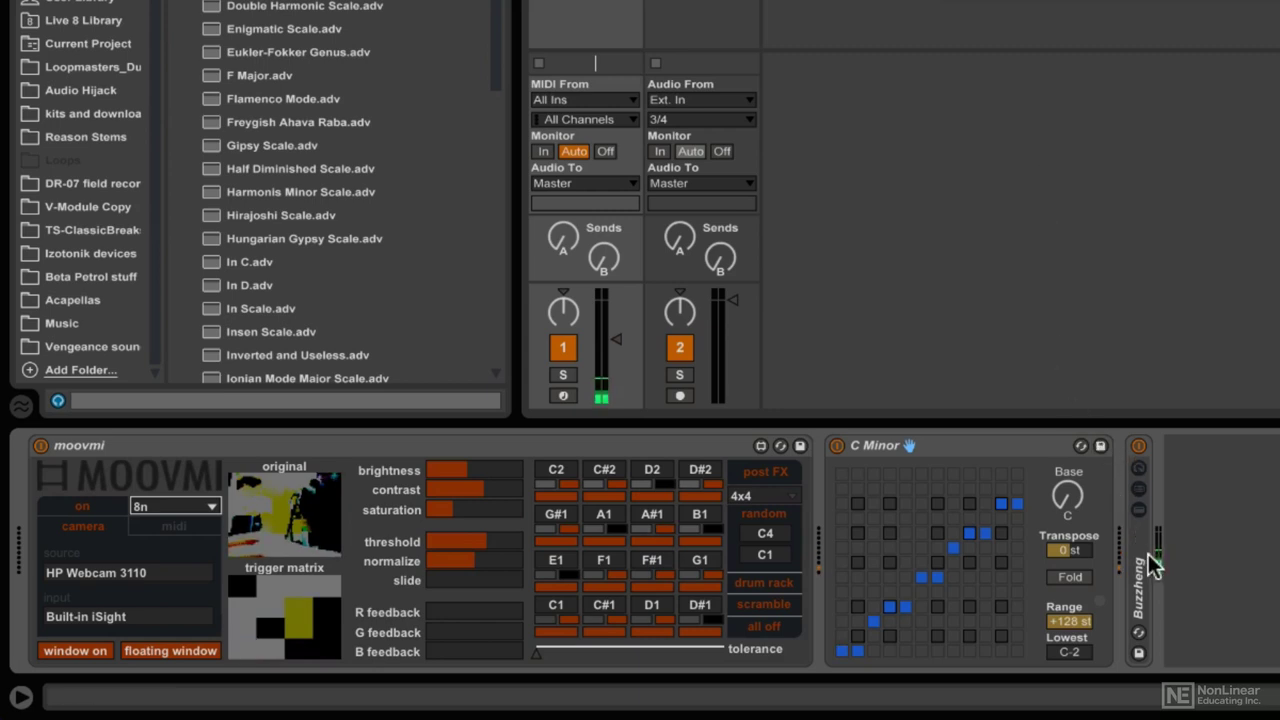
Step: Delete the C Minor Scale and Buzzheng devices from track 1
{"action": "left_click", "coordinate": [985, 443]}
{"action": "key", "text": "Delete"}
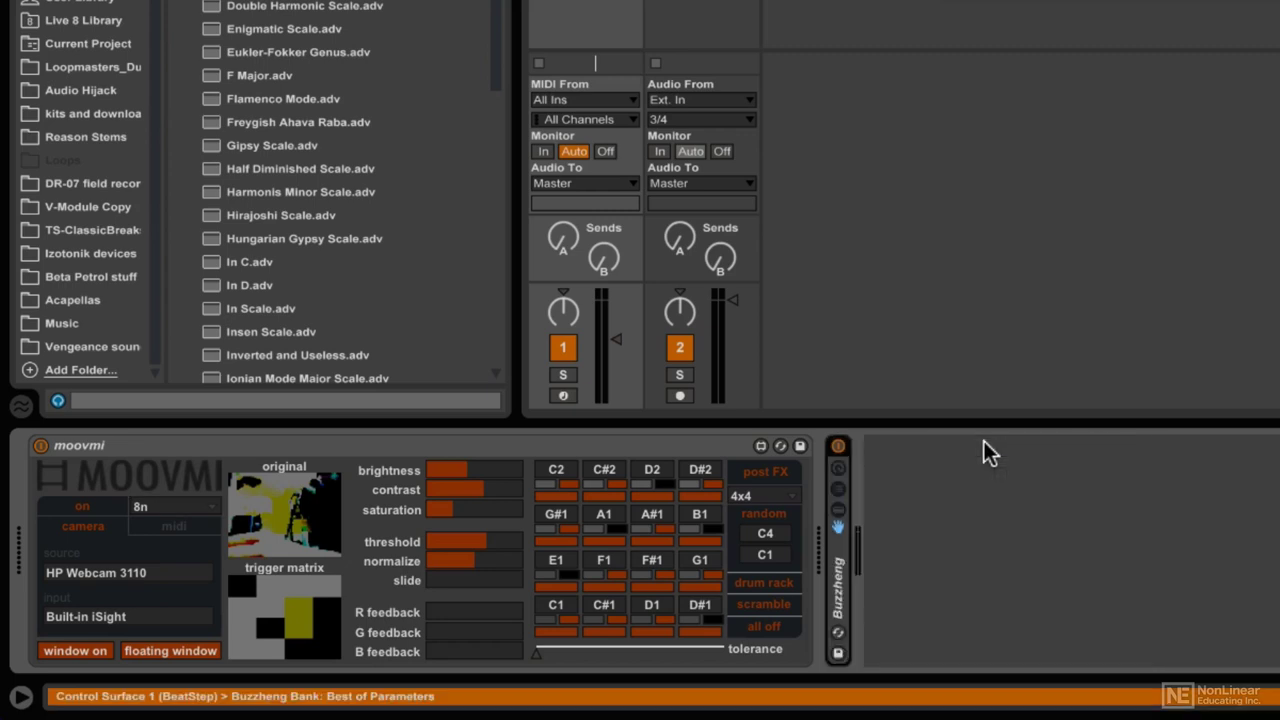
{"action": "key", "text": "Delete"}
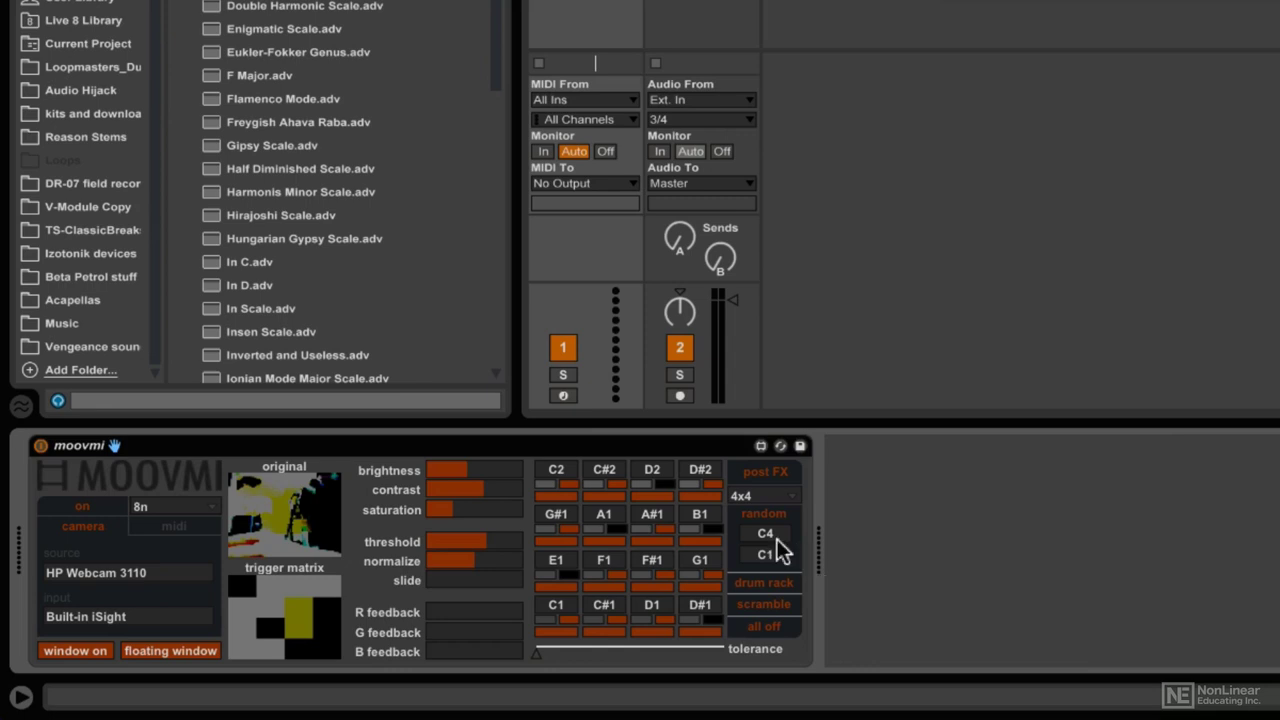
Step: Randomize moovmi's trigger pad notes several times, then apply the C1–D#2 drum rack layout
{"action": "left_click", "coordinate": [654, 443]}
{"action": "left_click", "coordinate": [766, 512]}
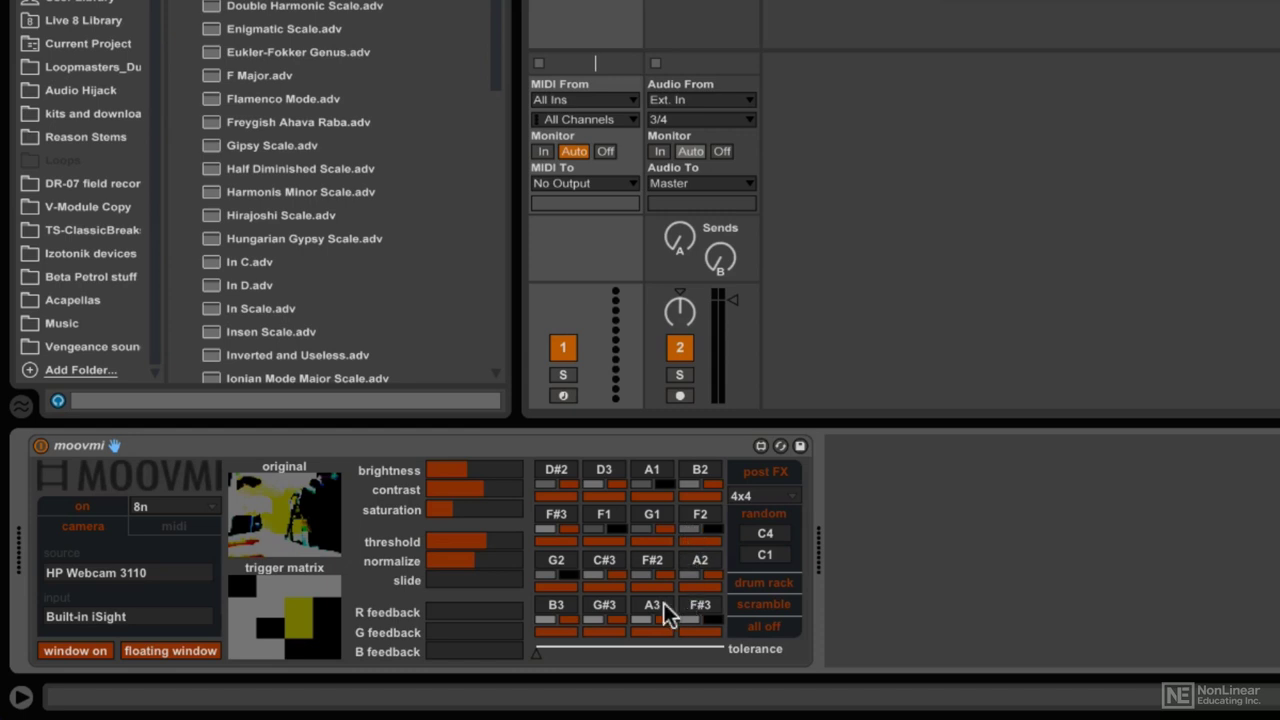
{"action": "left_click", "coordinate": [757, 514]}
{"action": "left_click", "coordinate": [757, 514]}
{"action": "left_click", "coordinate": [757, 514]}
{"action": "left_click", "coordinate": [757, 514]}
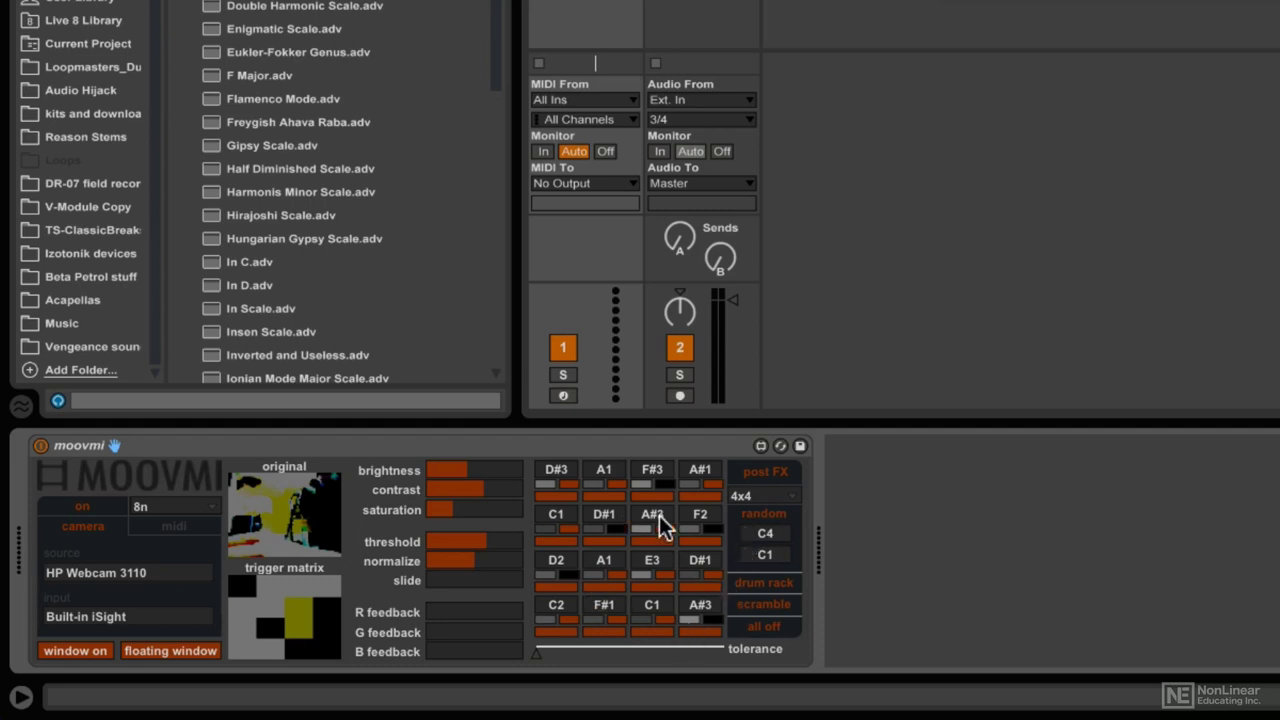
{"action": "left_click", "coordinate": [773, 584]}
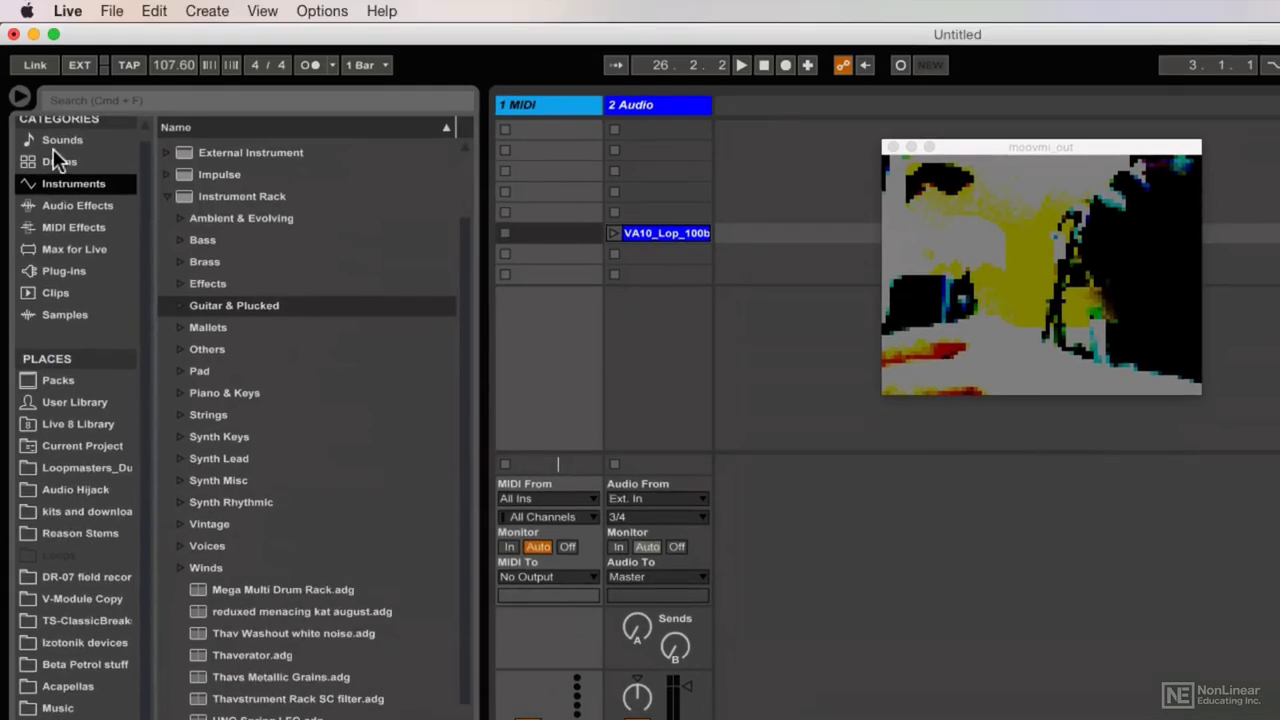
Step: Browse Instruments > Drum Rack > Others and select Allen Iverson remix kit.adg
{"action": "left_click", "coordinate": [51, 160]}
{"action": "left_click", "coordinate": [54, 184]}
{"action": "left_click", "coordinate": [166, 196]}
{"action": "left_click", "coordinate": [166, 192]}
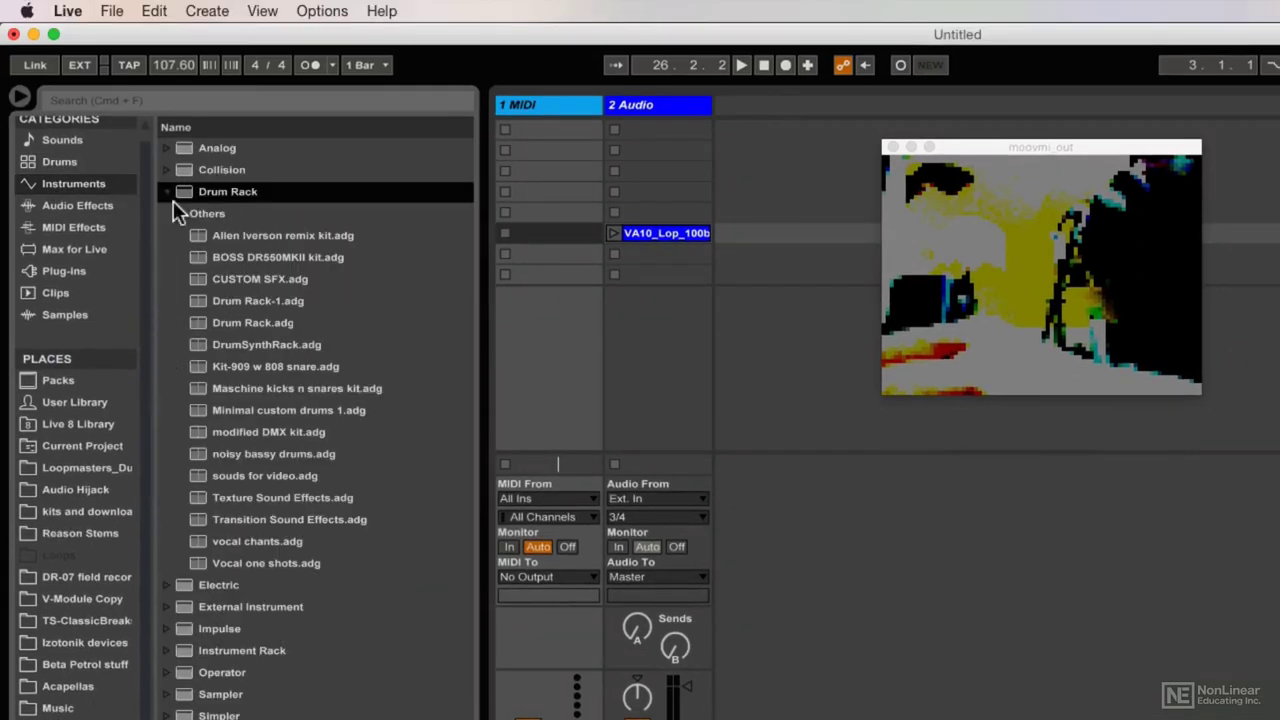
{"action": "left_click", "coordinate": [182, 214]}
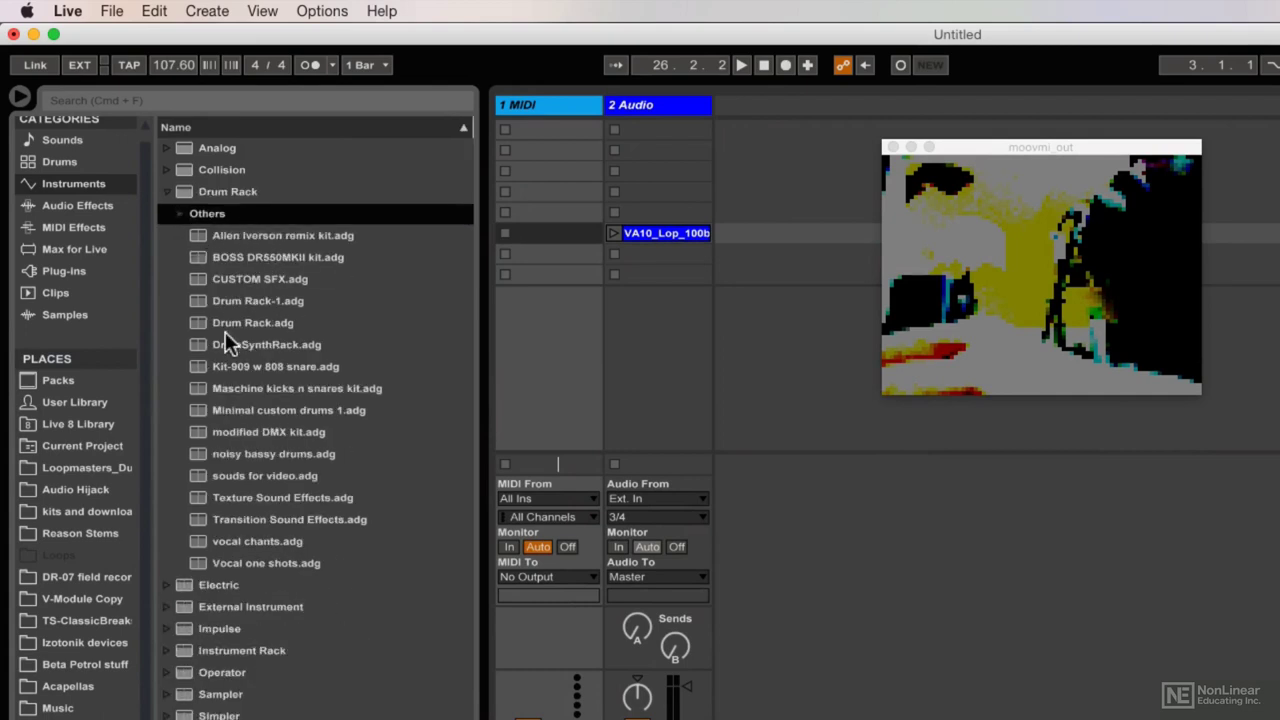
{"action": "left_click", "coordinate": [234, 235]}
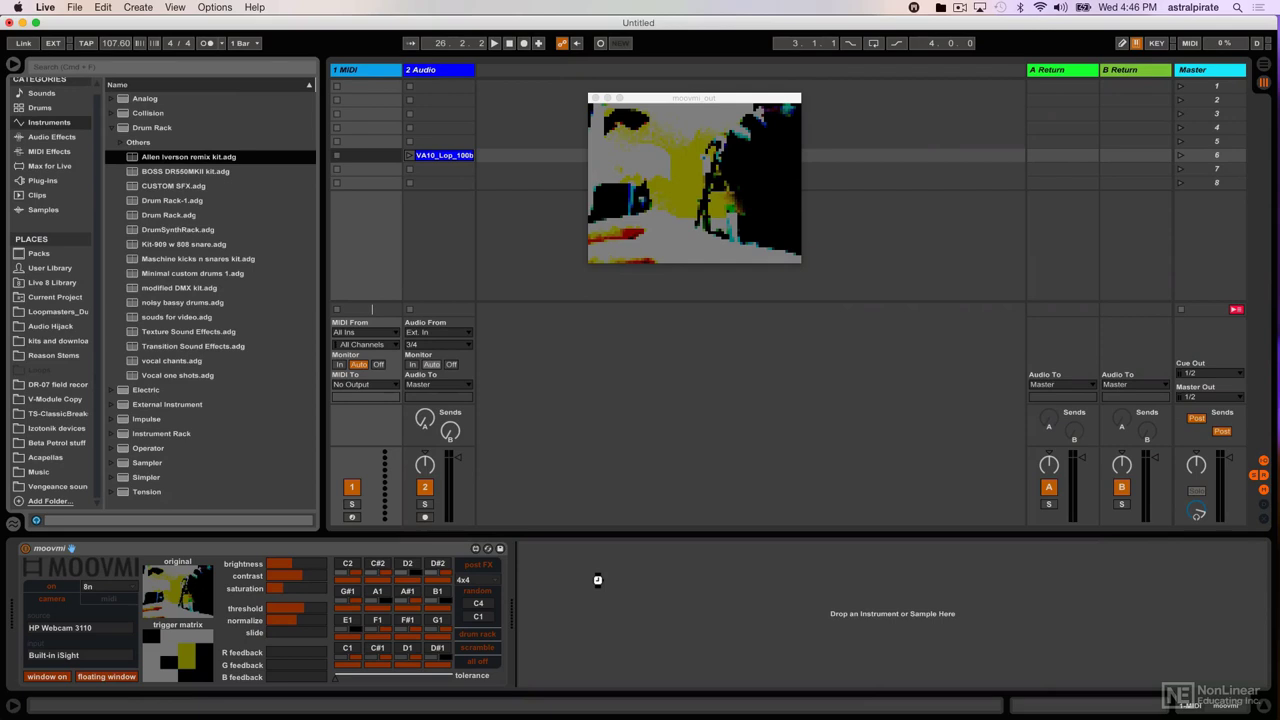
Step: Load the Allen Iverson remix kit after moovmi, lower its upper random note to A#3, and show pads C1–D#2
{"action": "left_click_drag", "start_coordinate": [597, 579], "coordinate": [597, 578]}
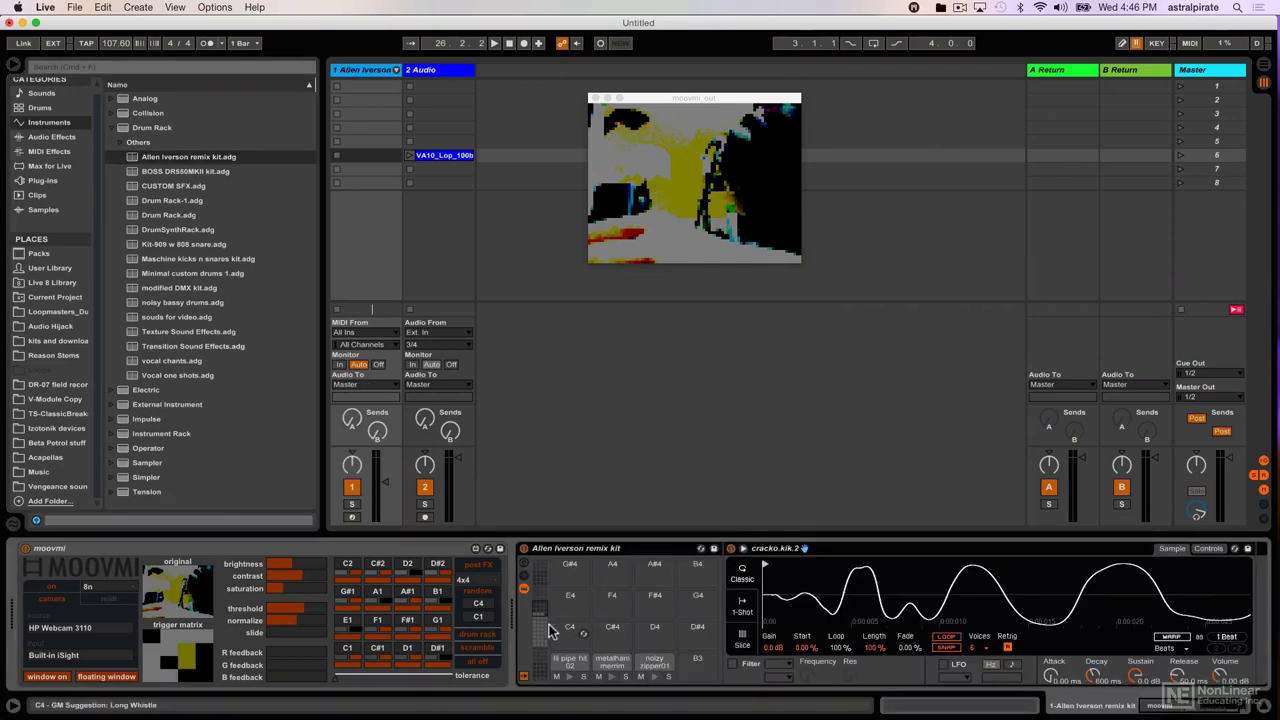
{"action": "left_click_drag", "start_coordinate": [535, 641], "coordinate": [540, 606]}
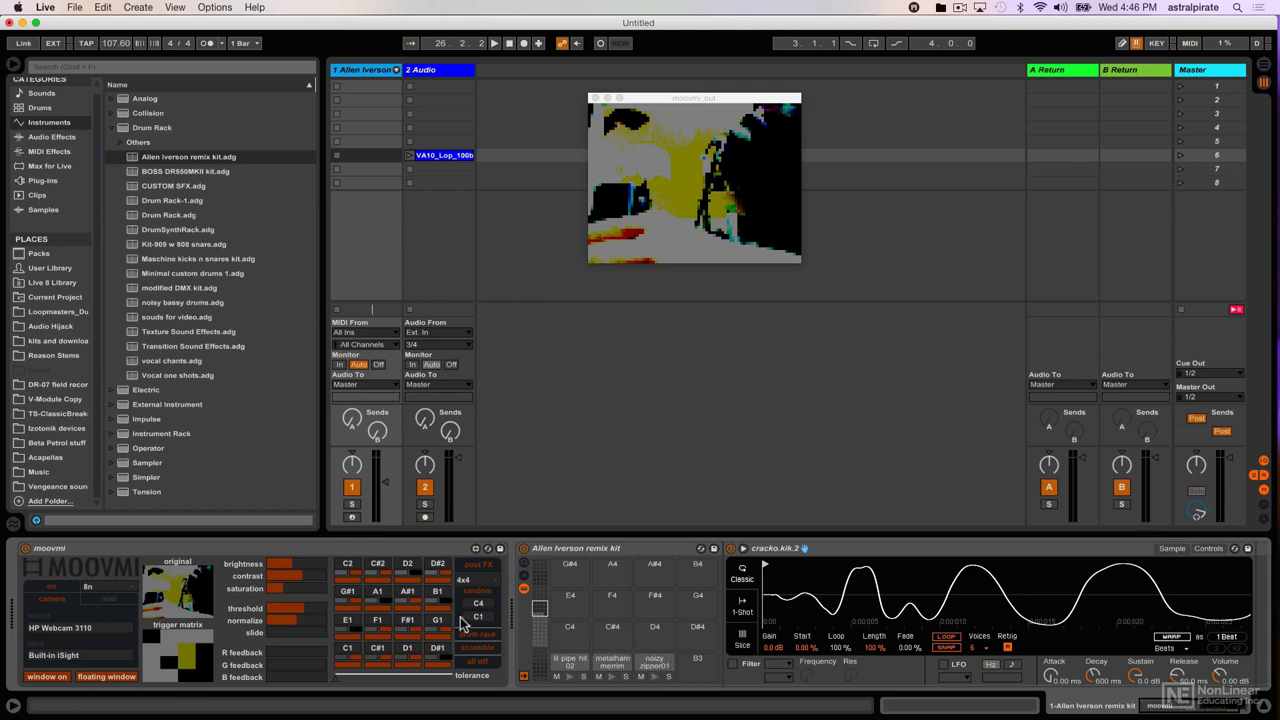
{"action": "left_click_drag", "start_coordinate": [481, 600], "coordinate": [481, 608]}
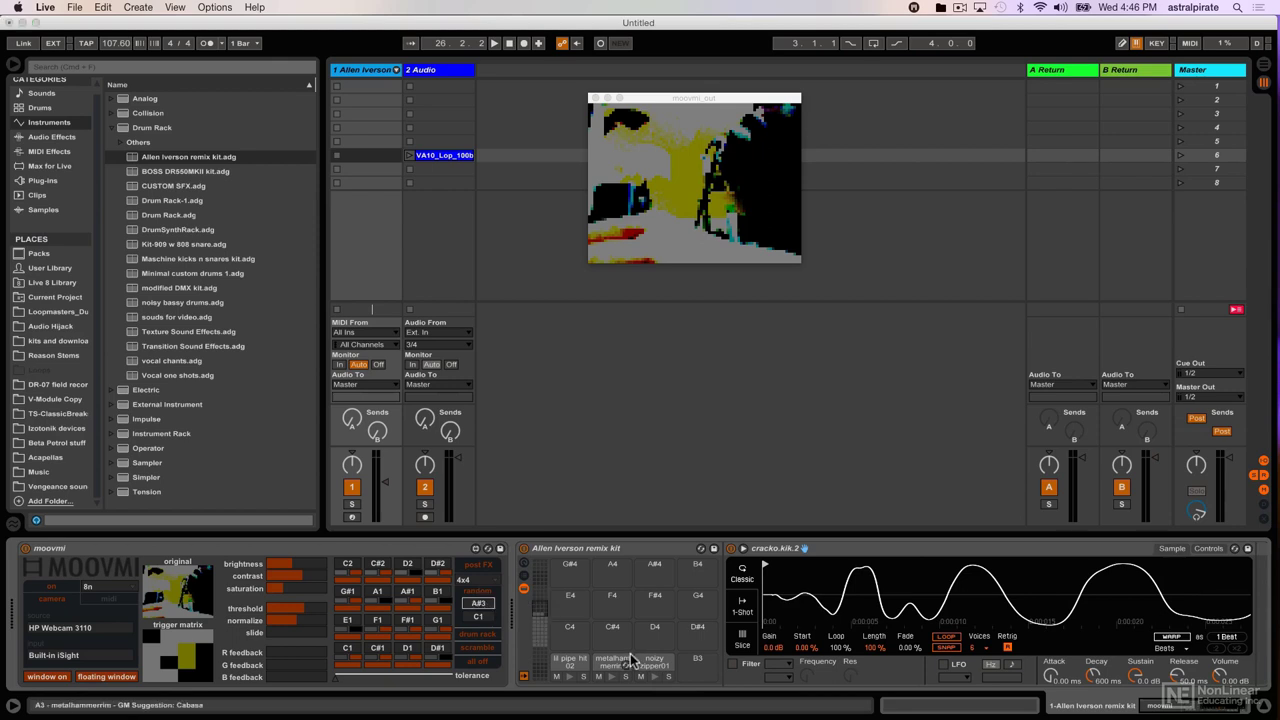
{"action": "left_click", "coordinate": [538, 642]}
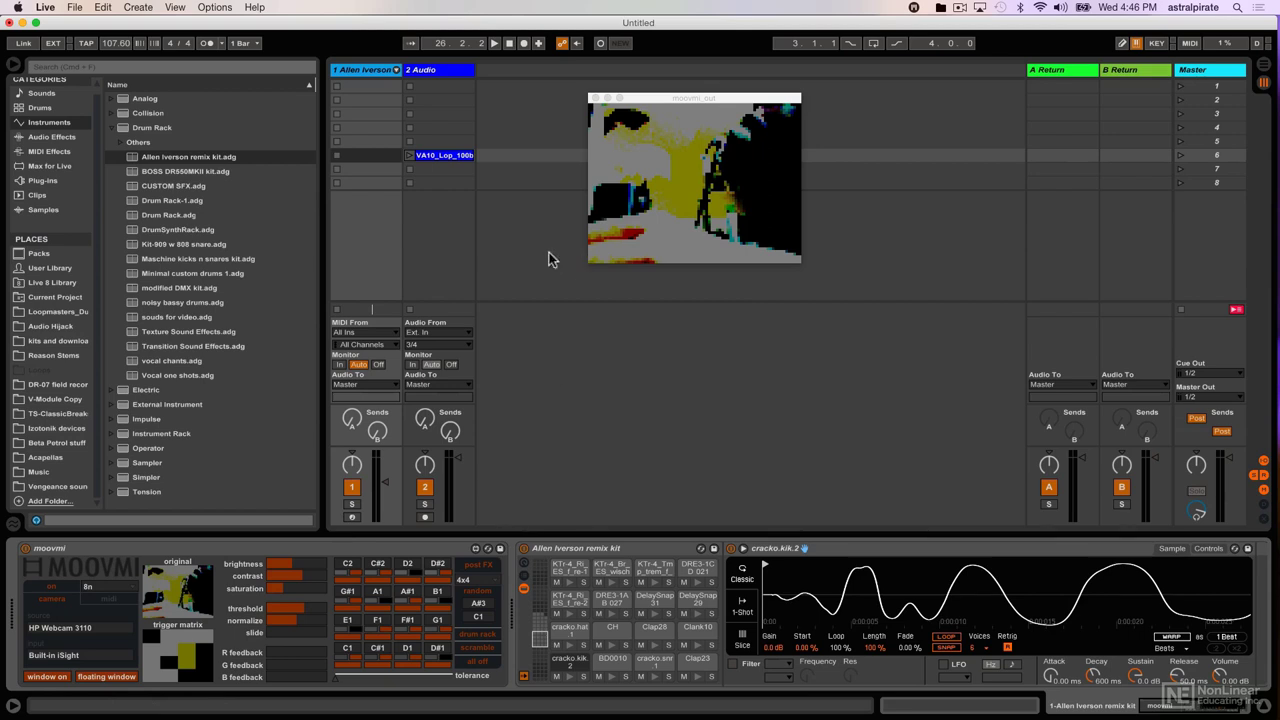
Step: Start playback with the spacebar so webcam motion triggers the drums
{"action": "key", "text": "space"}
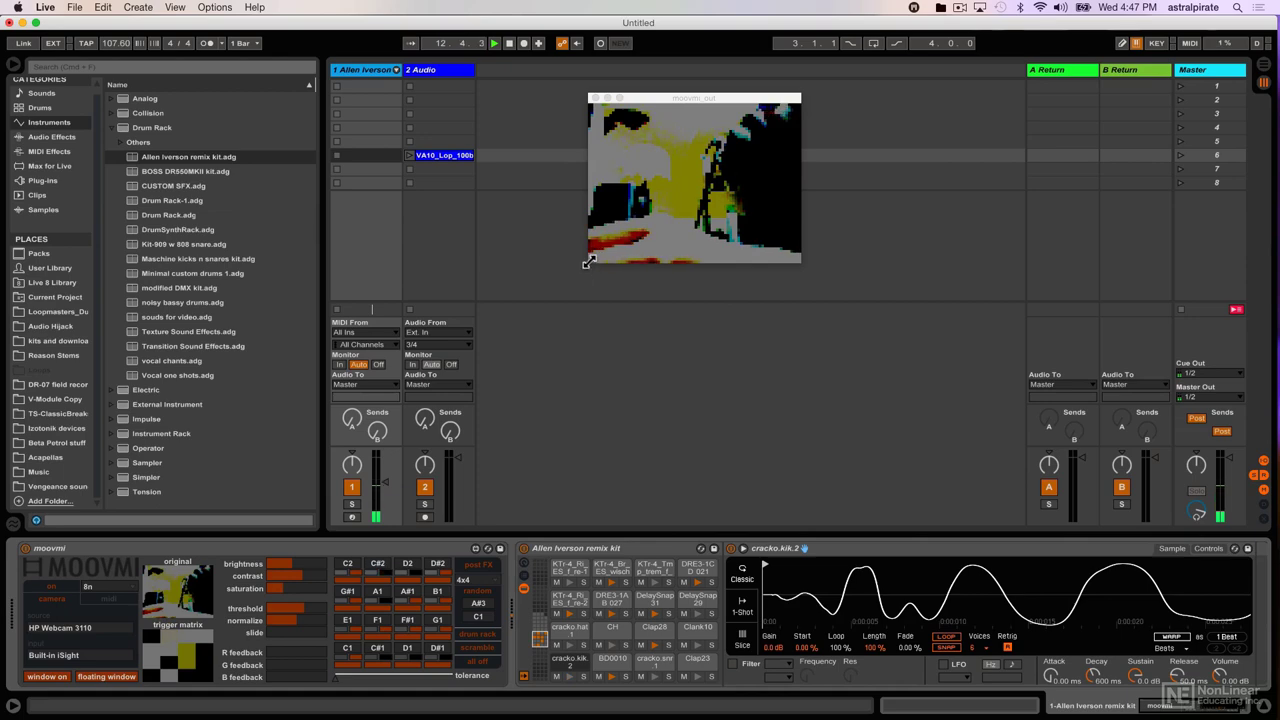
Step: Enlarge the pixelated moovmi_out window and return focus to the main set
{"action": "left_click_drag", "start_coordinate": [588, 263], "coordinate": [246, 532]}
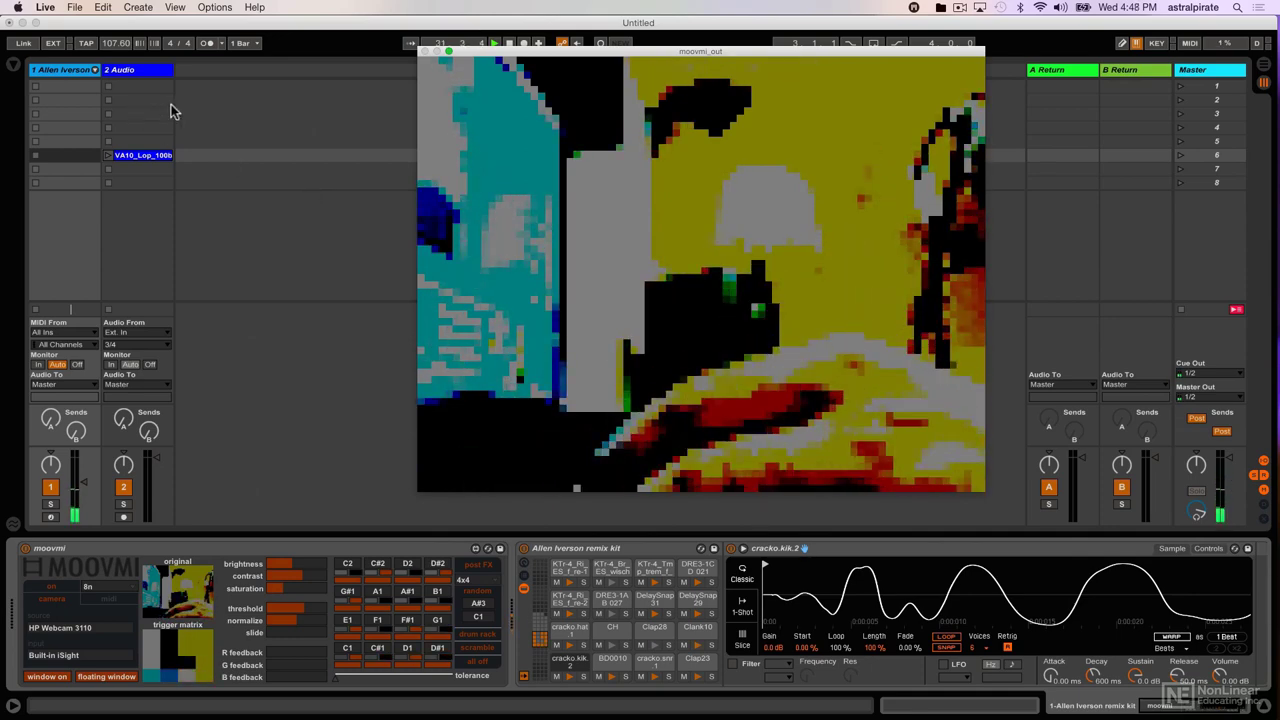
{"action": "left_click", "coordinate": [64, 67]}
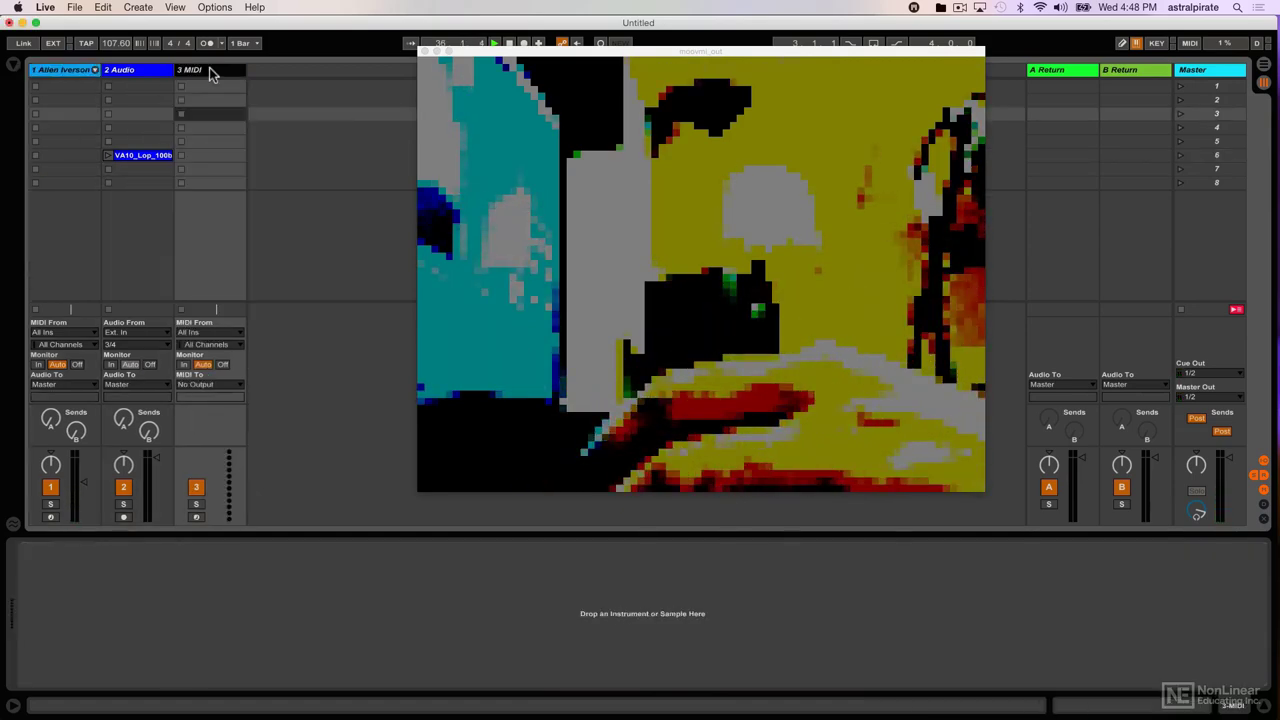
Step: Open the MIDI From input source choices for track 3
{"action": "left_click", "coordinate": [196, 334]}
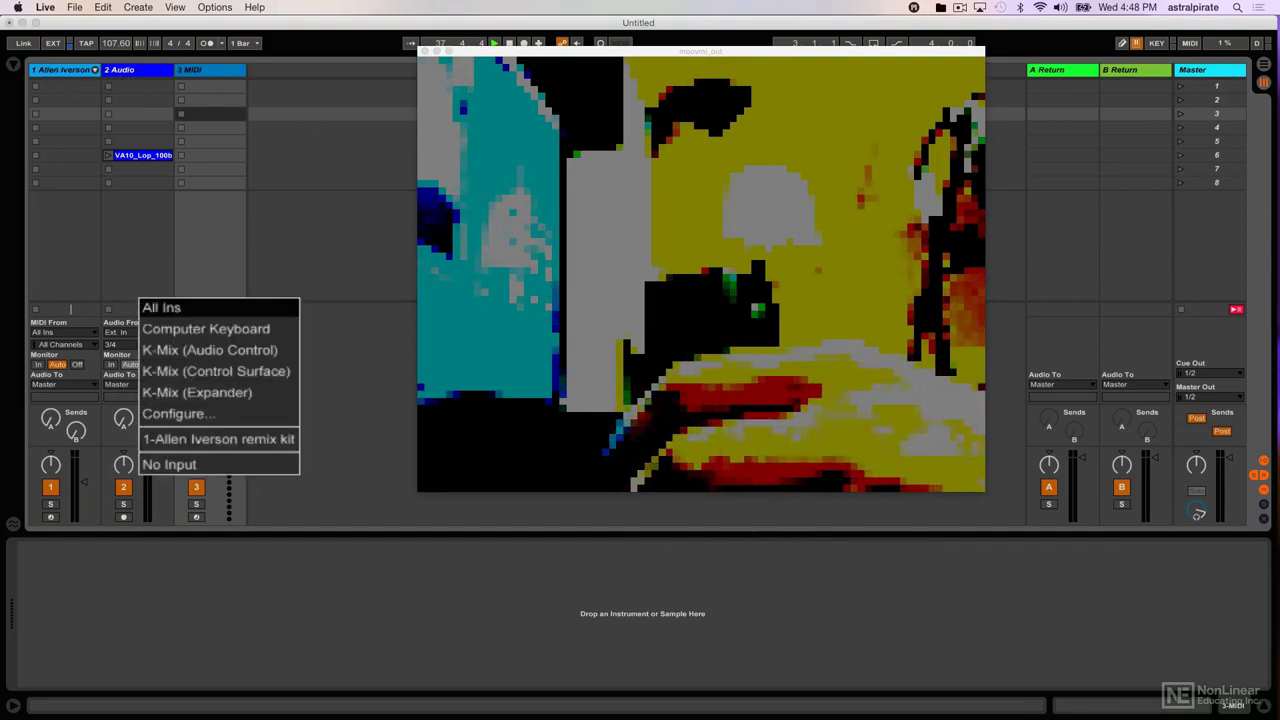